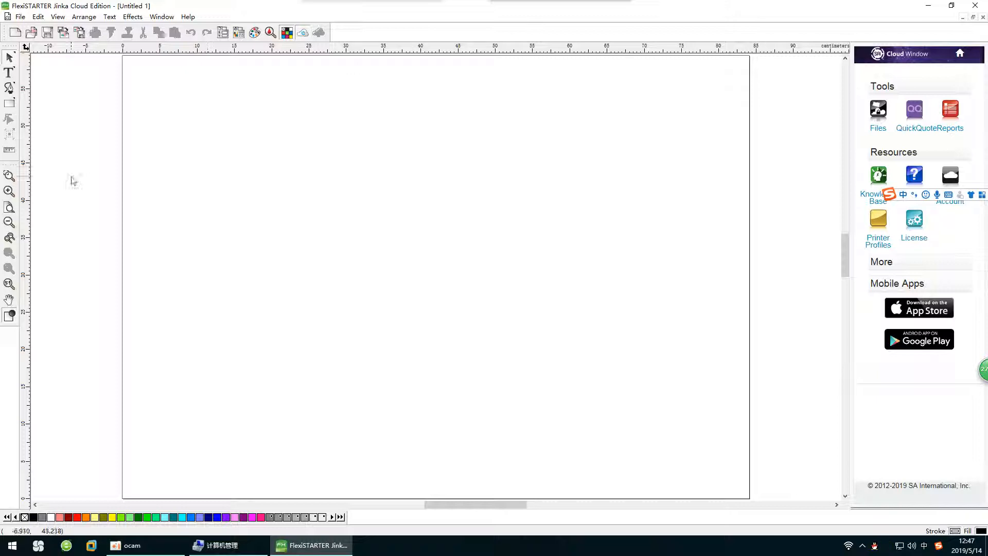
Set the document's page size to A4, 29.7 by 21 cm, keeping landscape orientation.
click(19, 16)
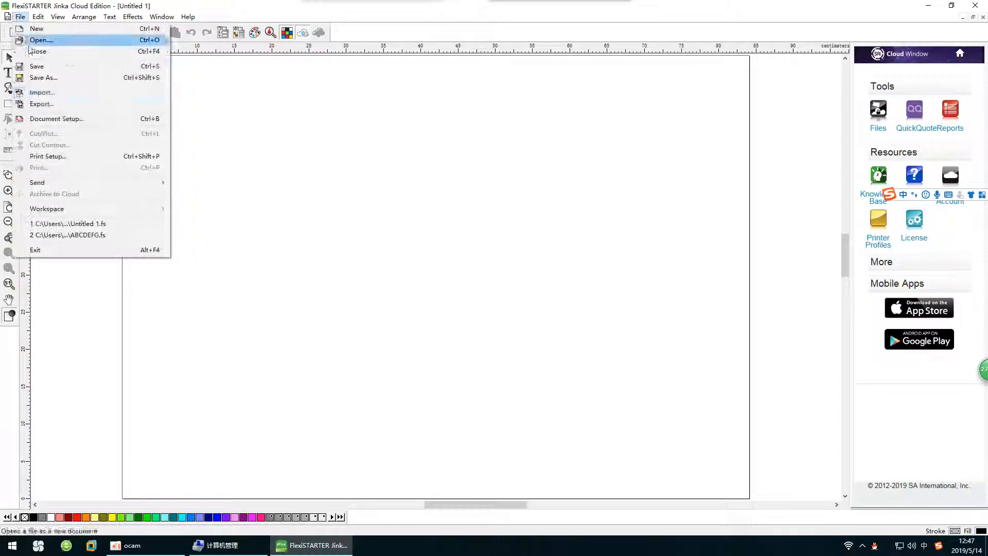
click(62, 119)
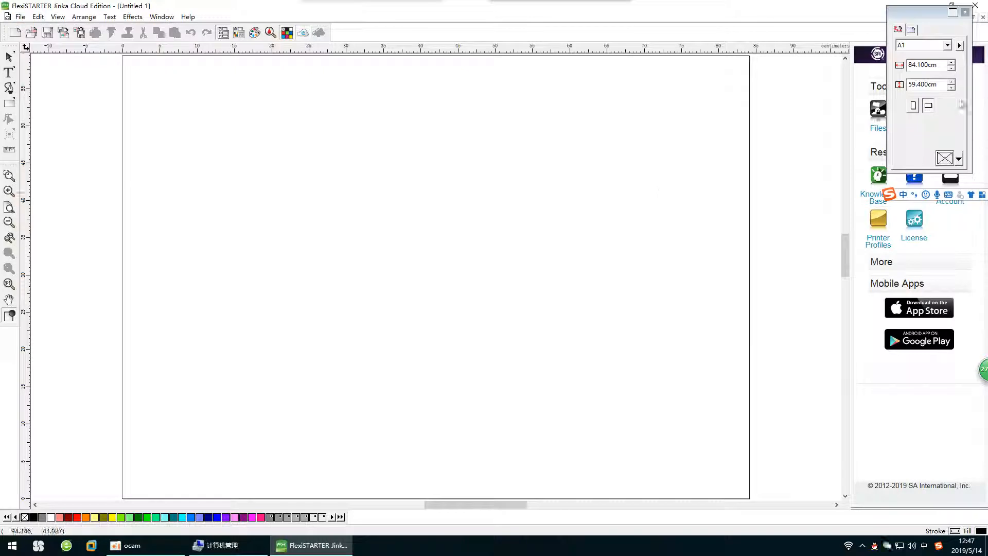
click(924, 45)
click(910, 152)
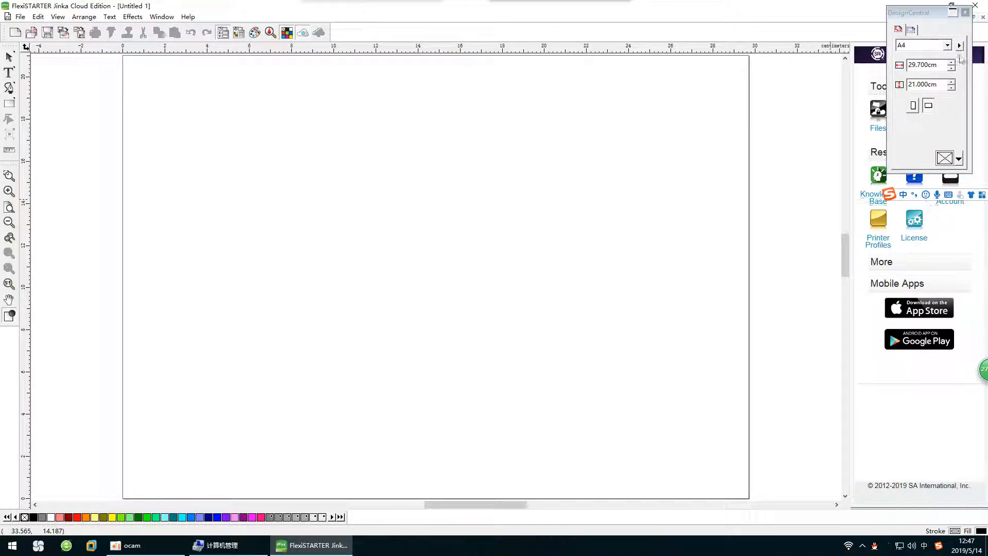
click(964, 12)
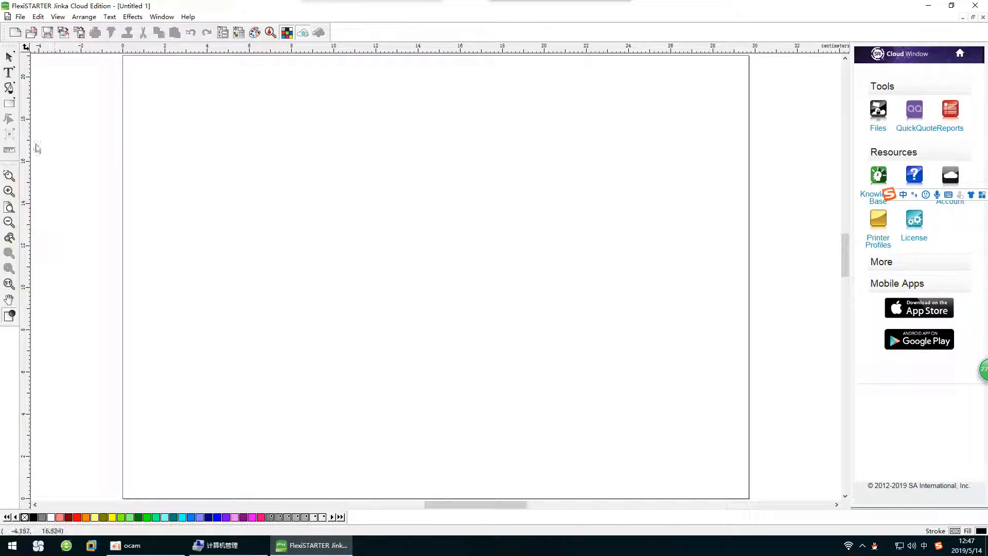
Add the text ABCDEFG near the middle of the page.
click(9, 72)
click(275, 292)
key(shift)
text(ABCDE)
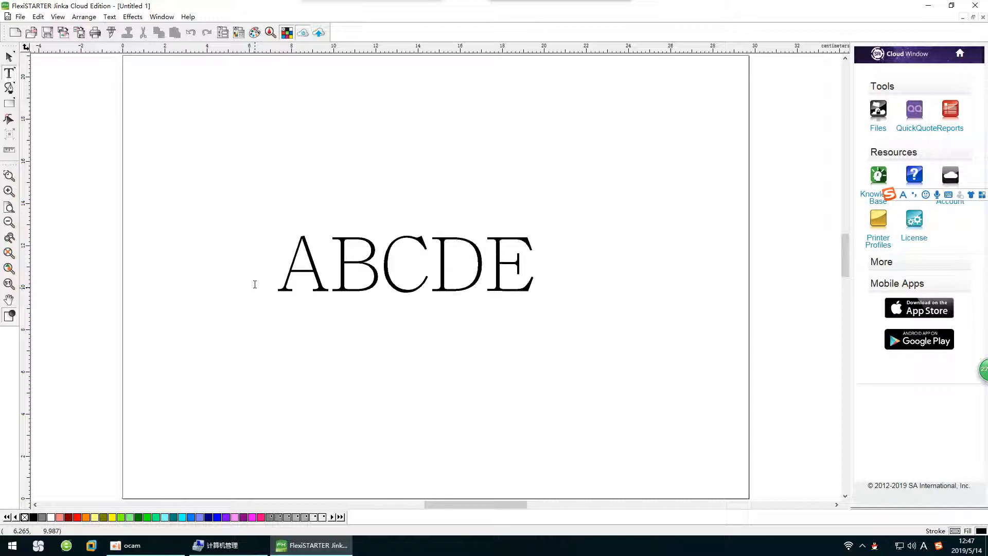
text(FG)
key(shift)
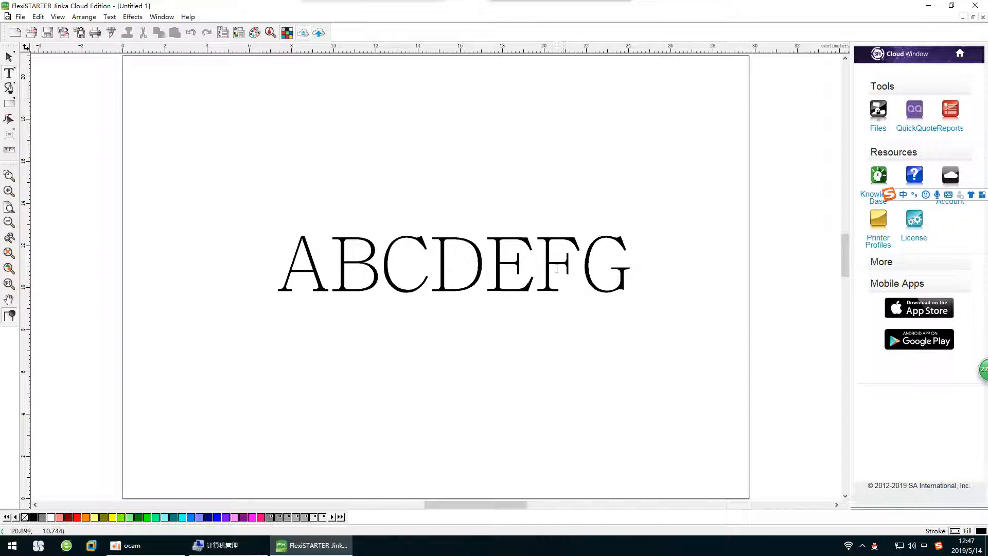
drag(630, 270, 275, 254)
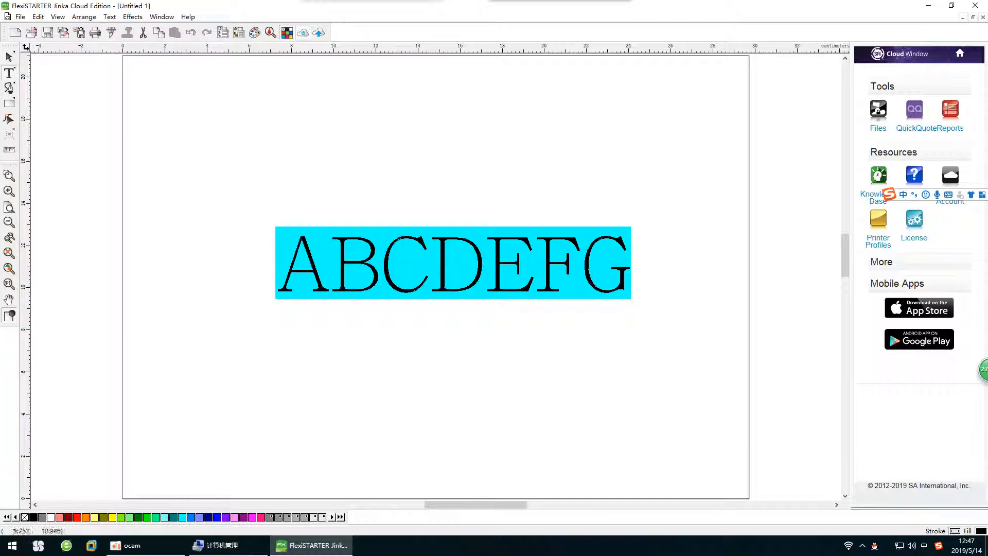
click(381, 262)
Enlarge the ABCDEFG text to about 24 cm wide and 8 cm tall and position it around the page centre.
click(10, 58)
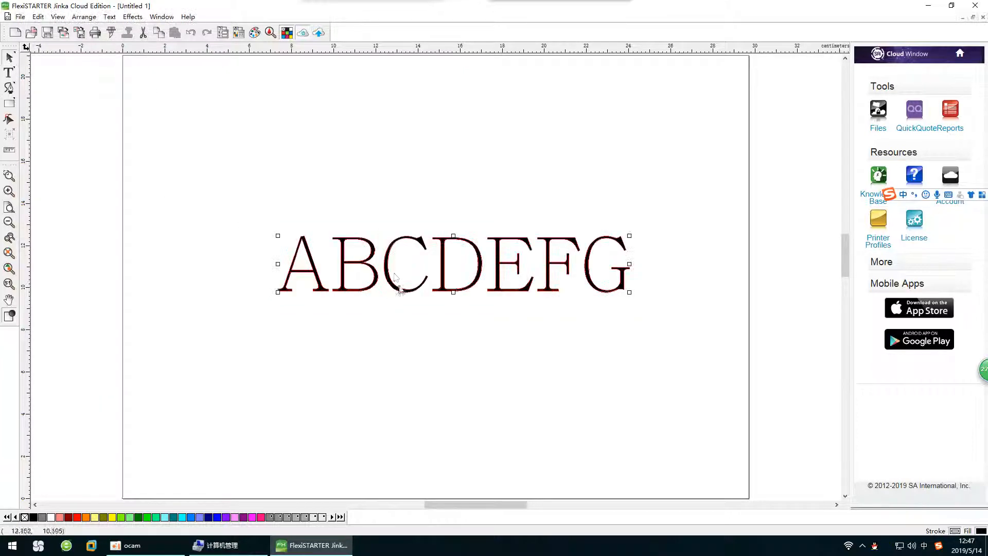
click(291, 250)
click(313, 261)
drag(313, 261, 230, 269)
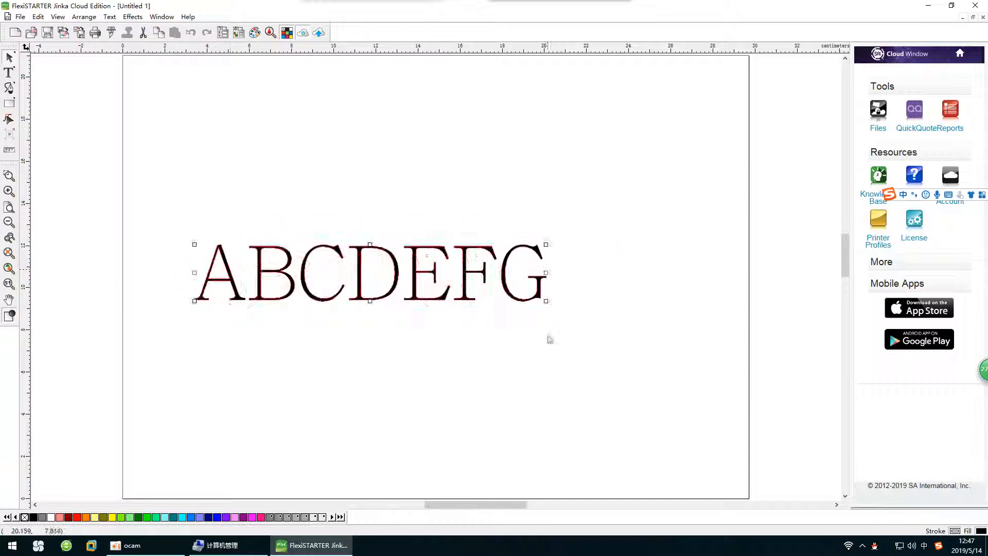
drag(545, 301, 464, 414)
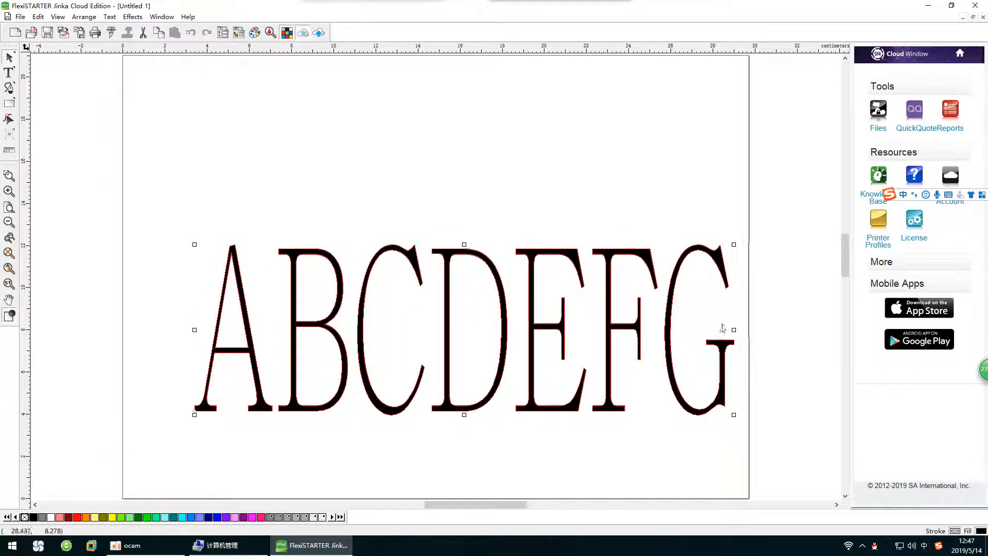
drag(730, 329, 708, 330)
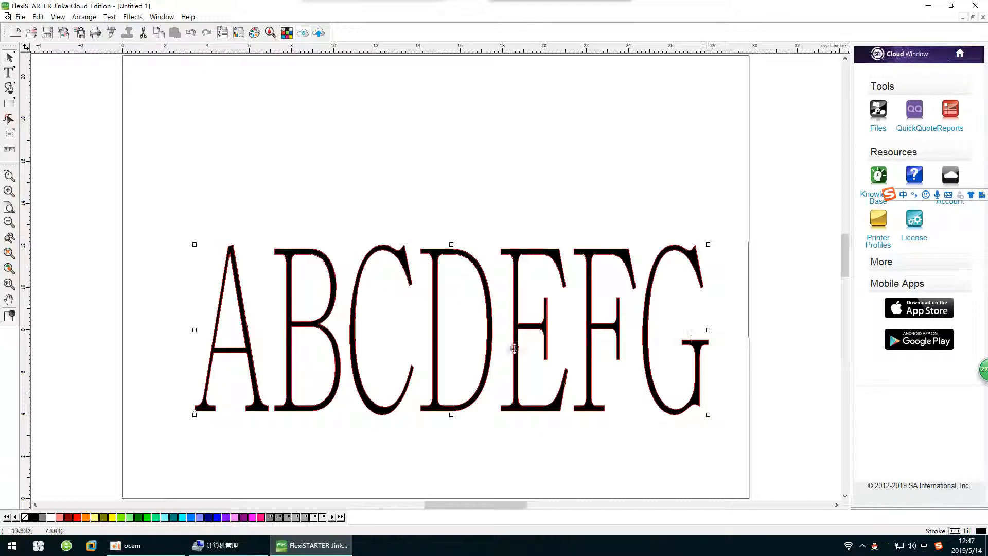
drag(489, 335, 483, 283)
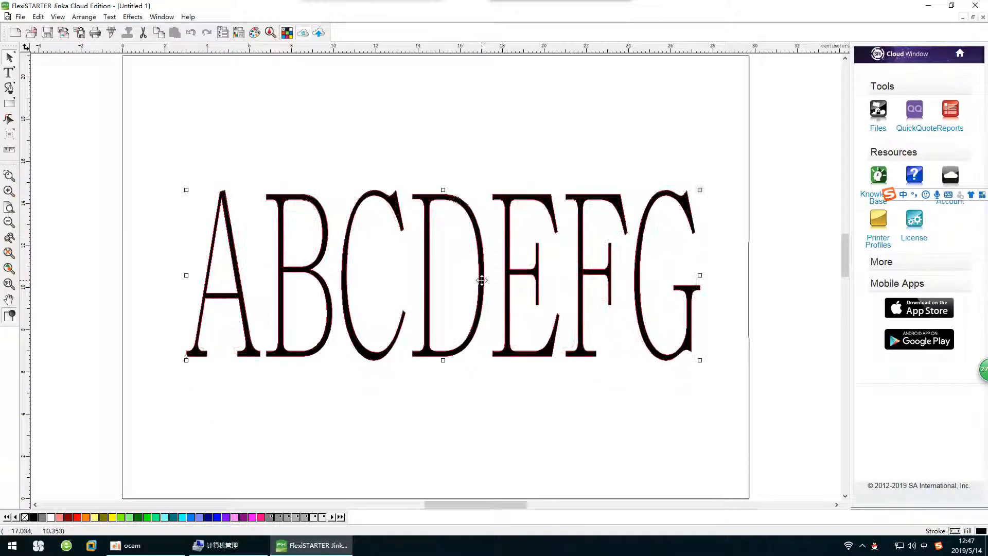
Create a contour cut around the letters with a 0.150 cm offset, including holes.
click(133, 17)
click(205, 31)
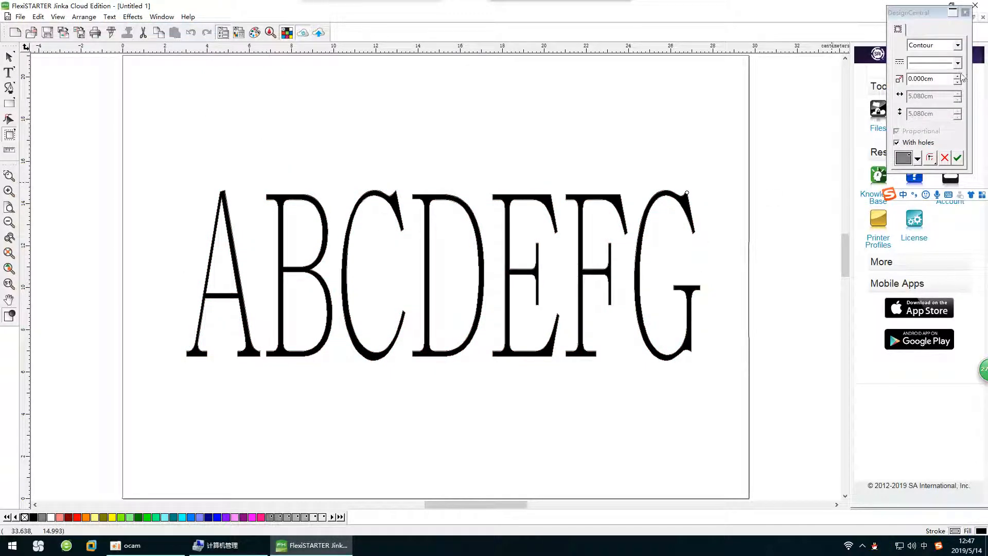
click(958, 76)
click(957, 77)
click(958, 76)
click(958, 76)
click(958, 76)
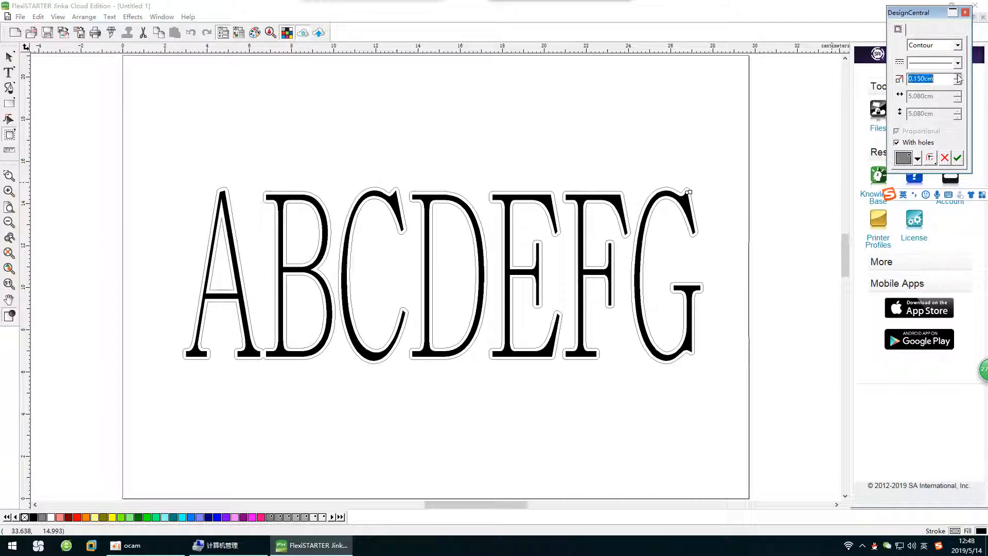
click(958, 158)
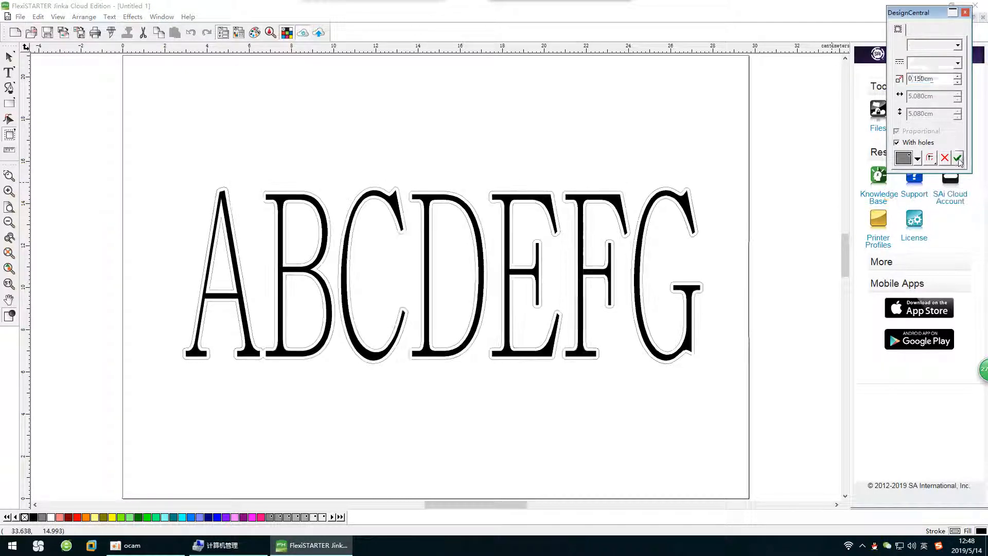
click(688, 88)
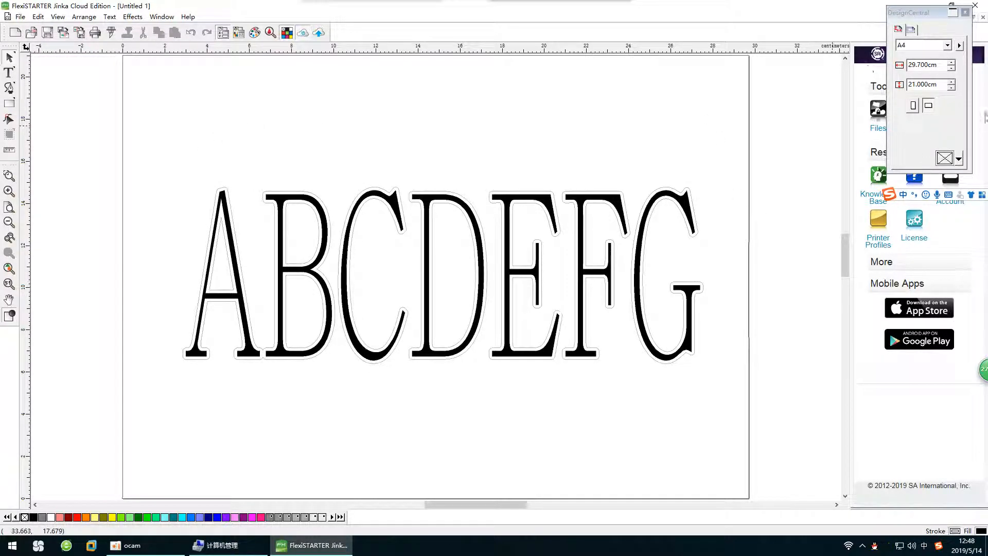
click(966, 12)
Add 4 Point contour cut marks of 0.500 cm around the text and its contour.
drag(133, 161, 759, 442)
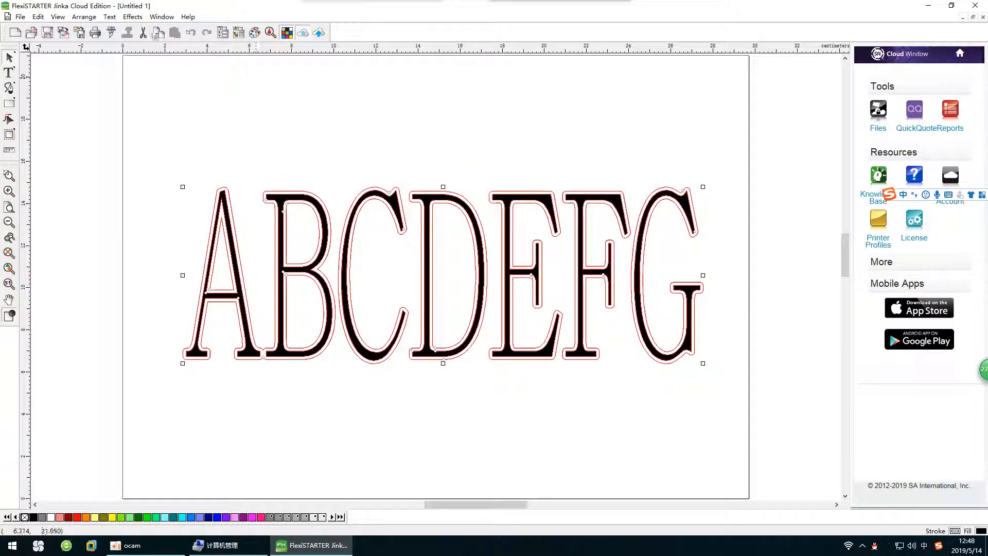
click(132, 17)
click(137, 41)
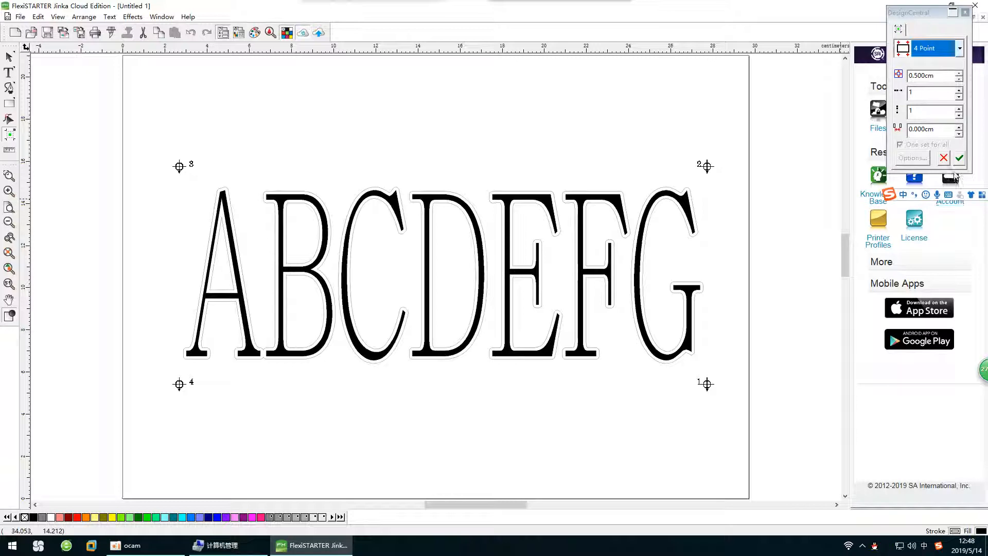
click(958, 160)
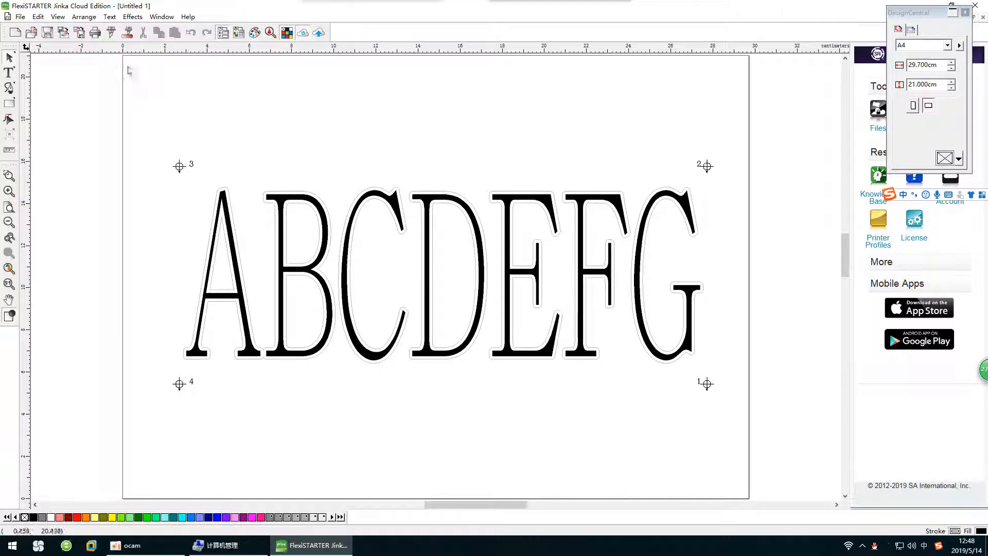
Print one copy of the design with its marks at 100% scale, centred on the paper.
click(95, 32)
click(520, 297)
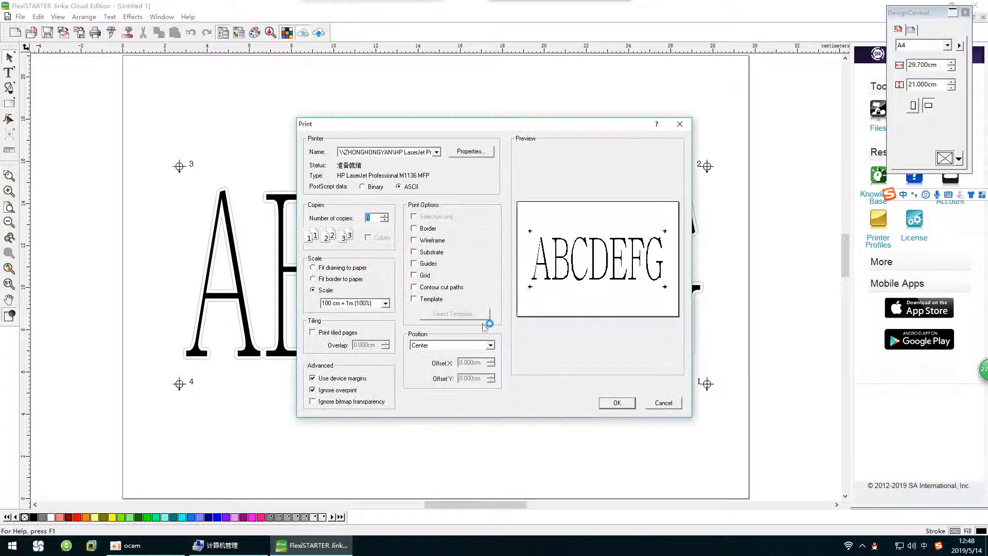
click(617, 403)
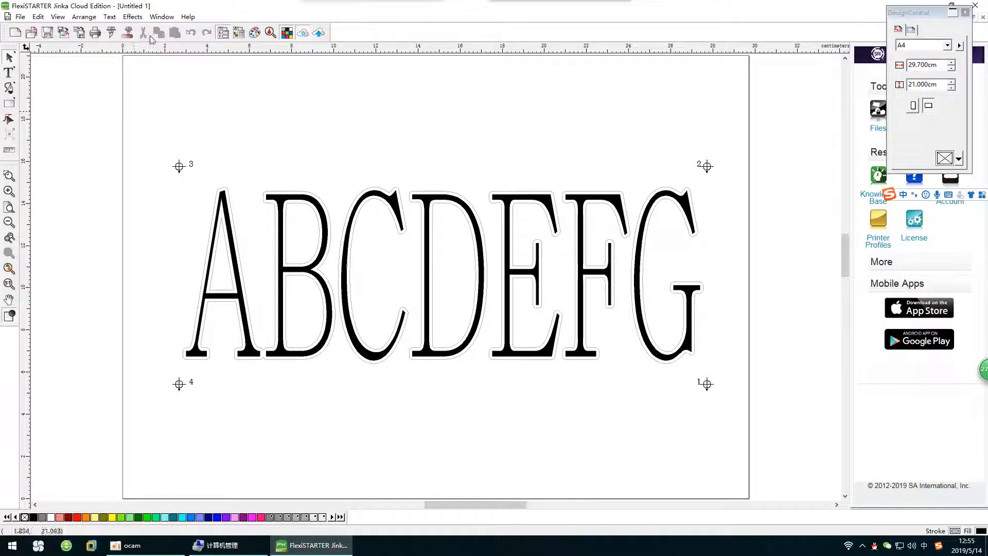
Open the contour cut setup for the JK-721 and review the Pointer Offset driver options of the CutContour color.
click(129, 33)
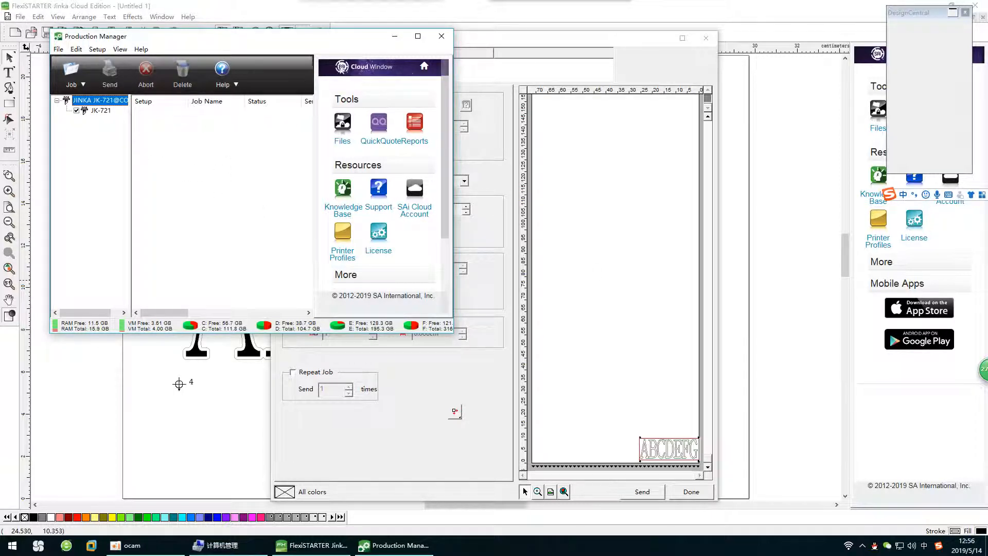
click(551, 41)
click(303, 78)
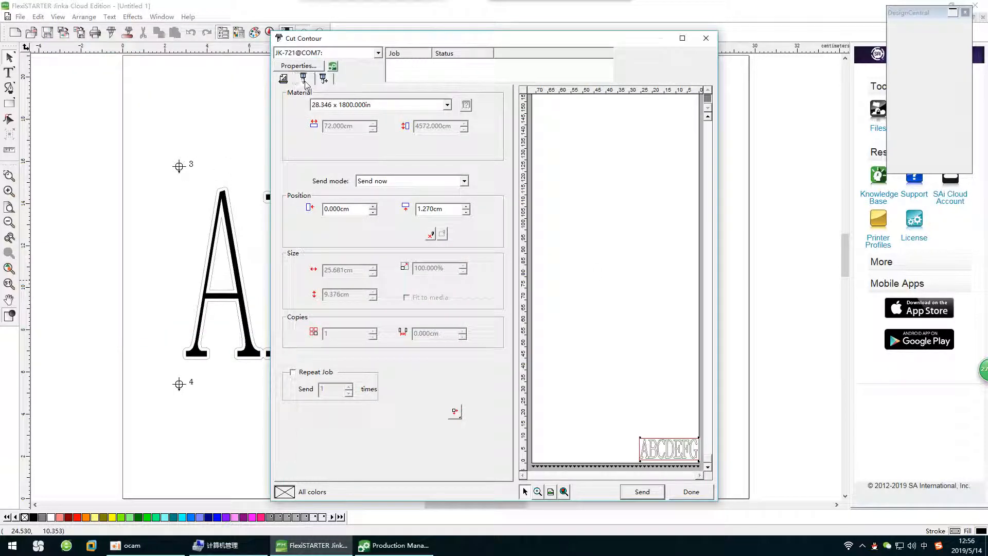
double_click(333, 162)
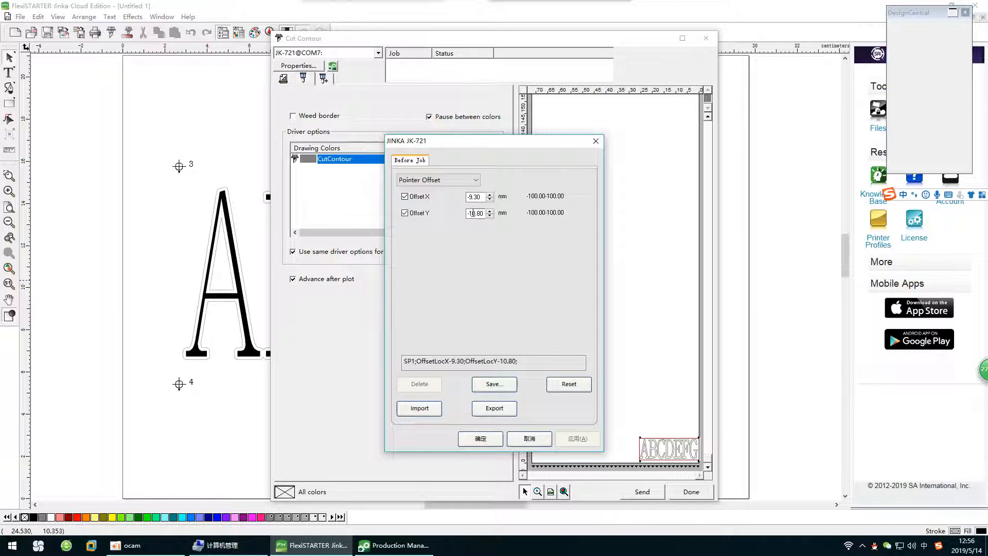
click(478, 439)
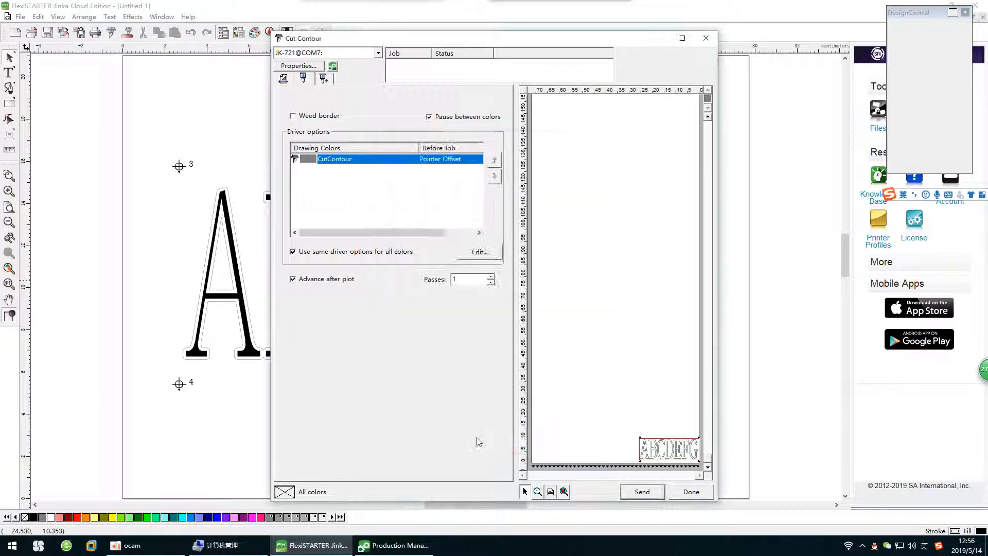
Check the Production Manager and send the contour cut job to the JK-721 cutter.
click(384, 544)
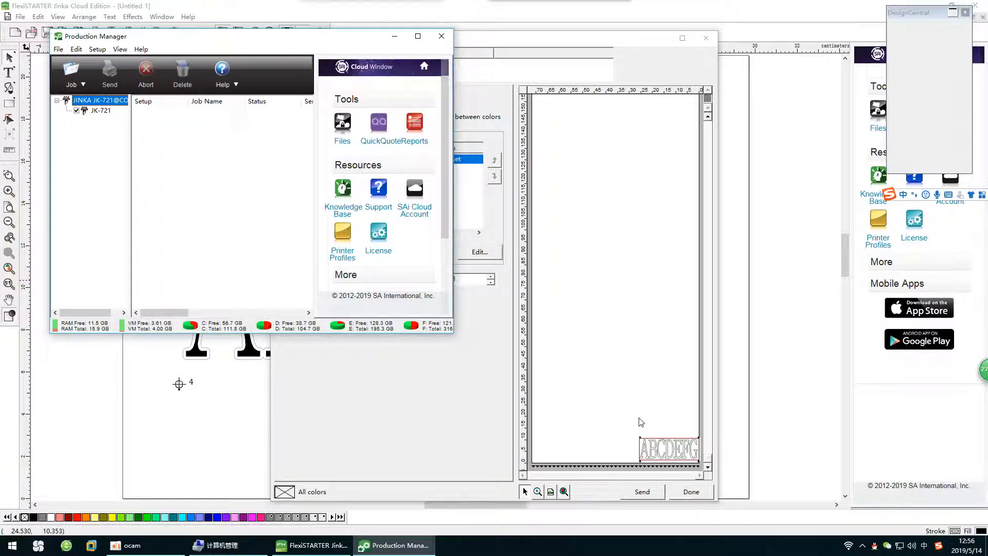
click(641, 491)
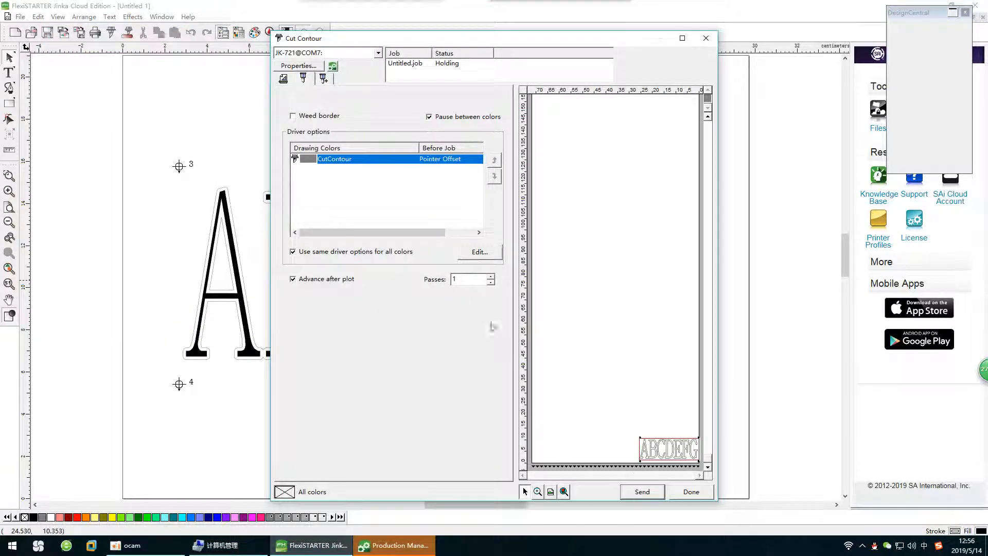
click(307, 185)
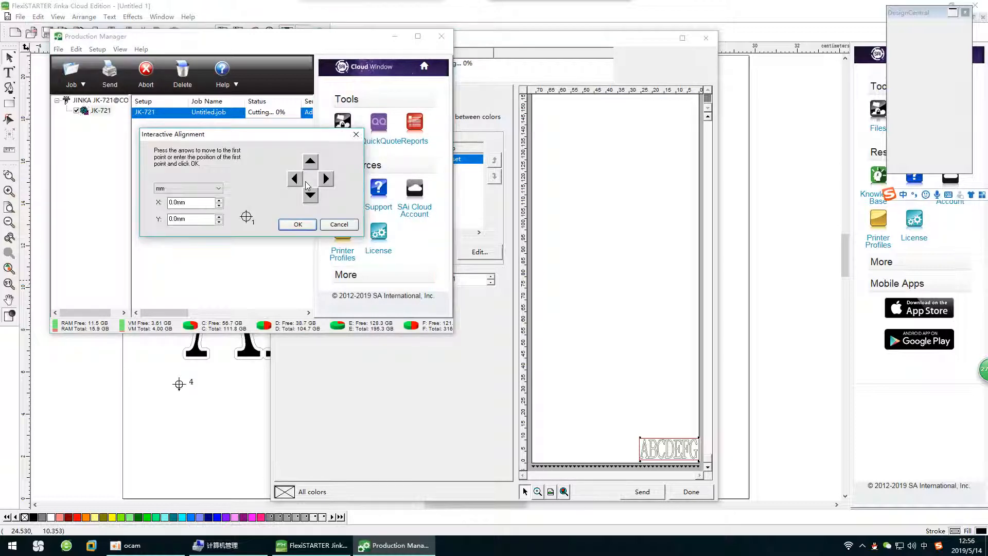
Move the cutter's pointer to the first alignment point, at X 15.3 mm and Y 15.0 mm.
click(293, 180)
click(292, 181)
click(293, 180)
click(311, 161)
click(311, 161)
click(311, 161)
click(310, 160)
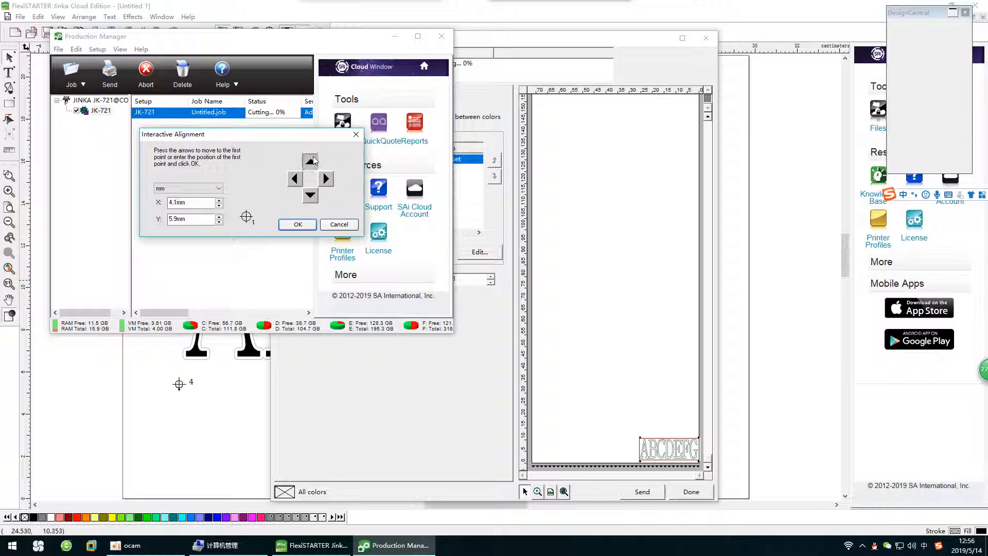
key(Left)
key(Left)
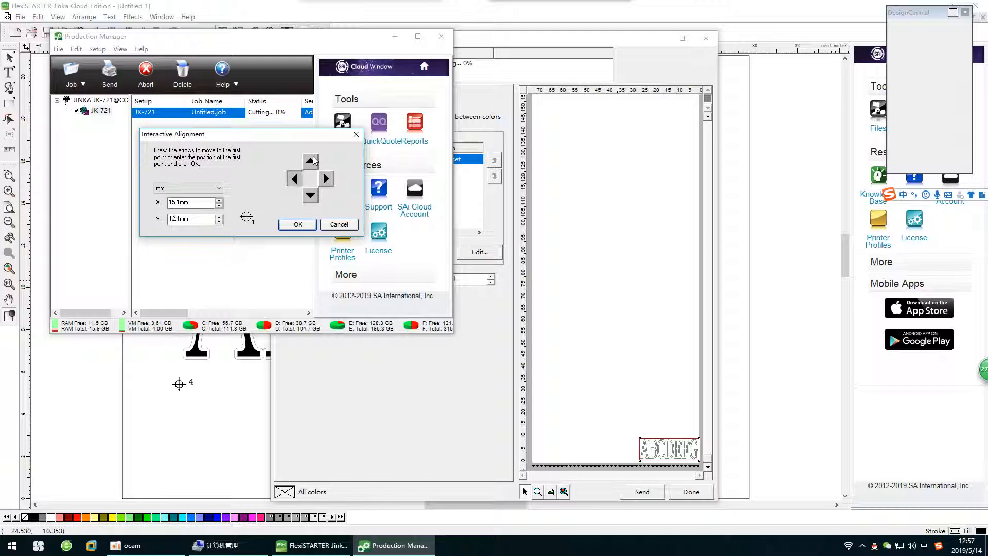
key(Left)
click(310, 160)
key(Left)
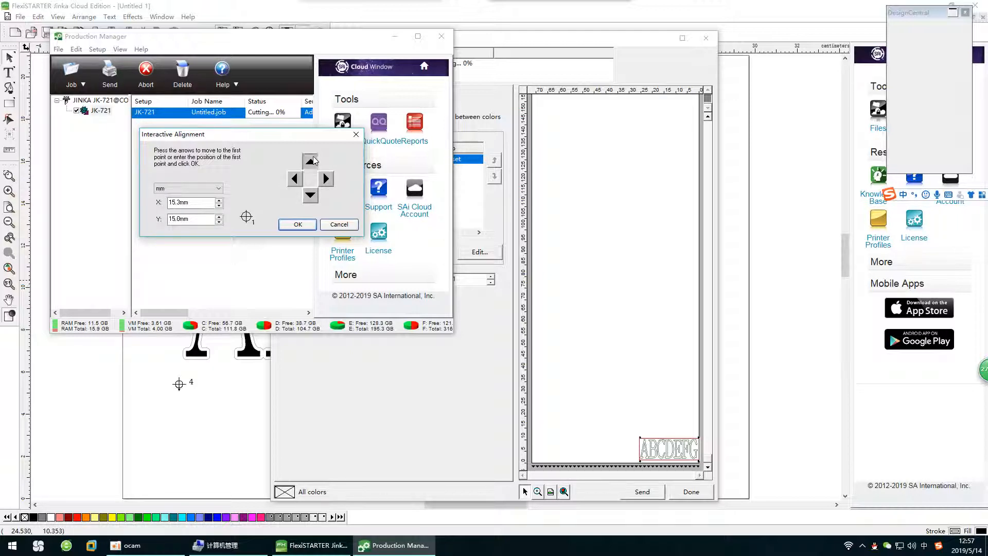